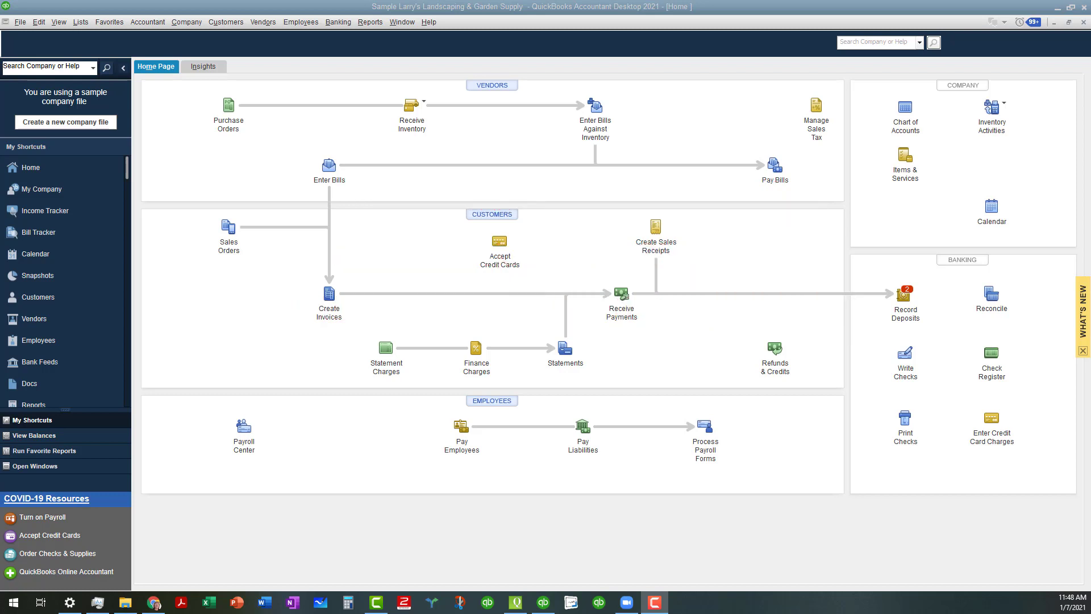
Step: Open Bank Feeds from My Shortcuts and move its window into place
click(55, 363)
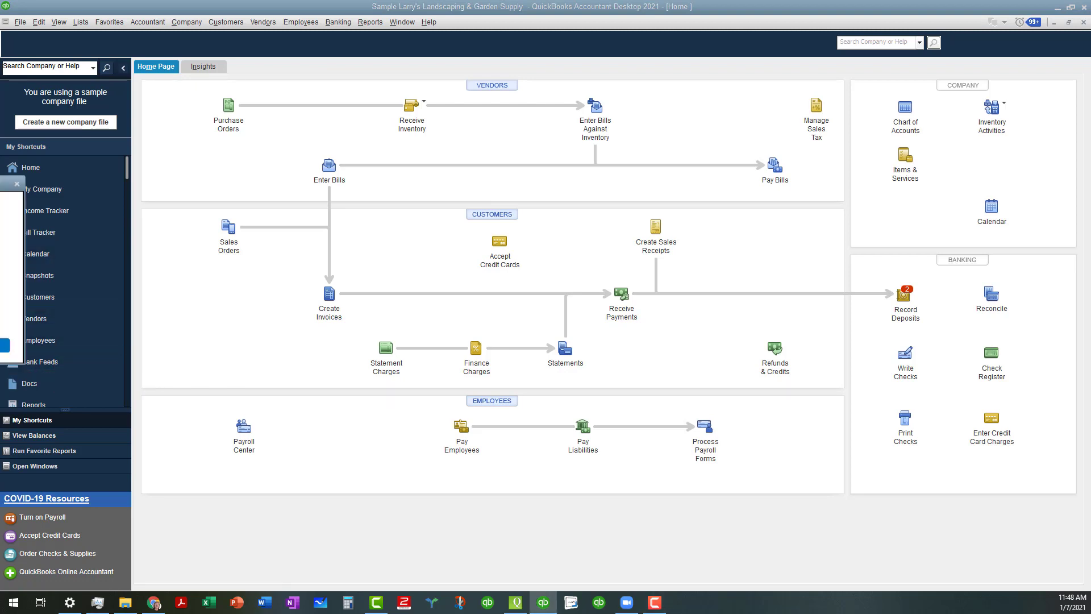
drag(577, 168, 586, 160)
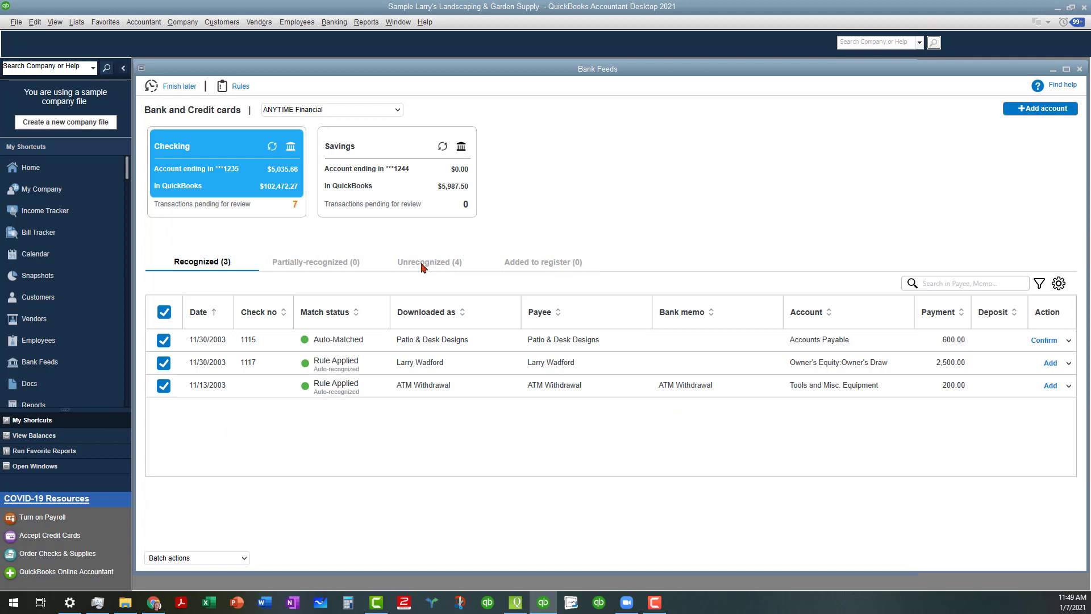
Step: Show the 4 unrecognized transactions, then confirm the Rules list is empty and close it
click(422, 264)
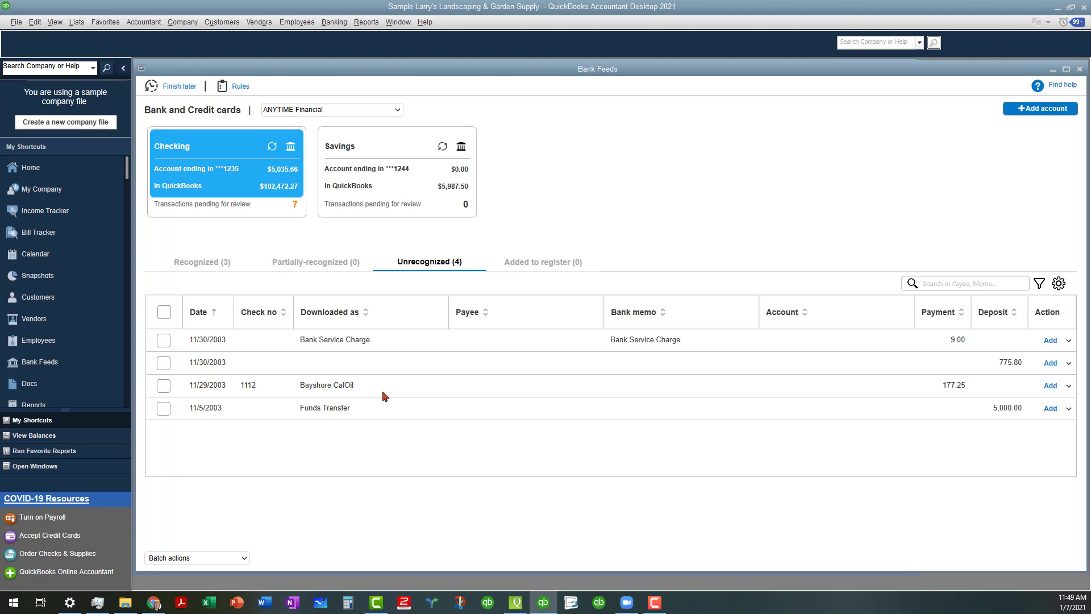
click(238, 88)
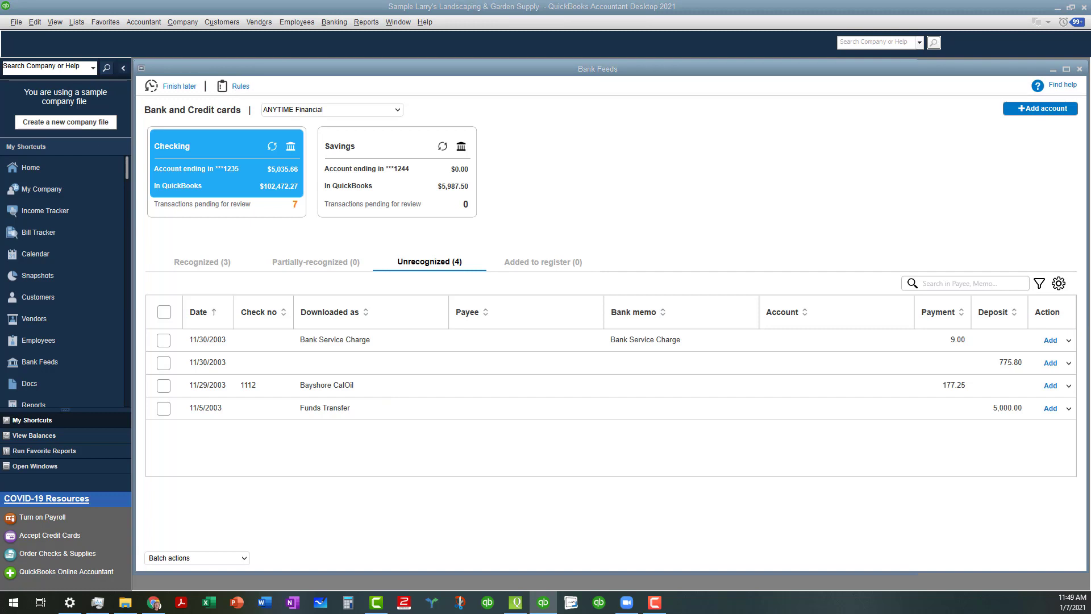
drag(17, 347, 600, 90)
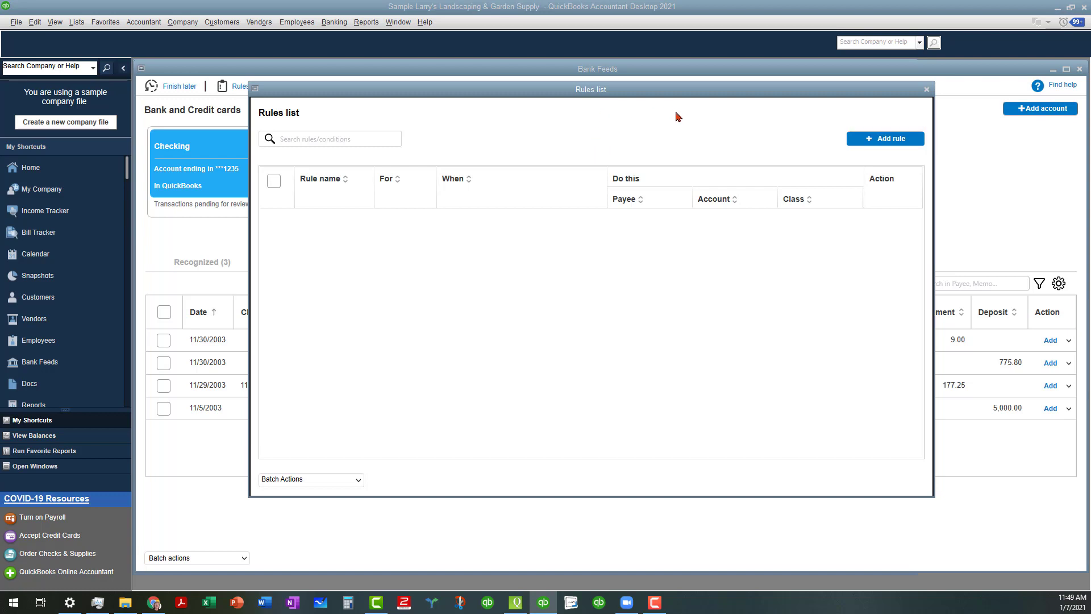
click(927, 89)
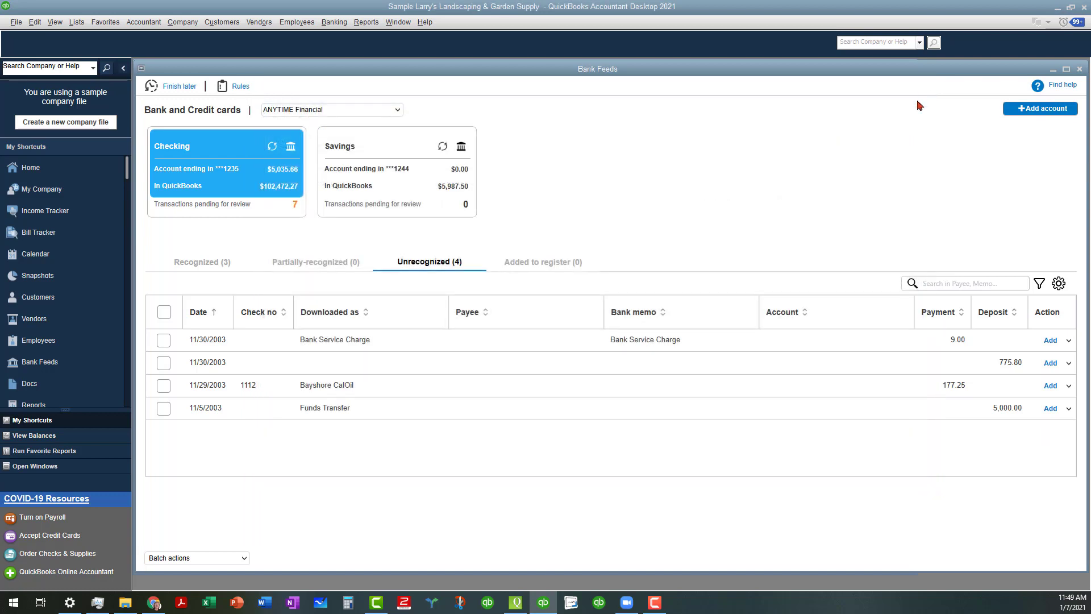
Step: Choose Add more details from the Action menu on the 177.25 Bayshore CalOil check 1112
click(1069, 387)
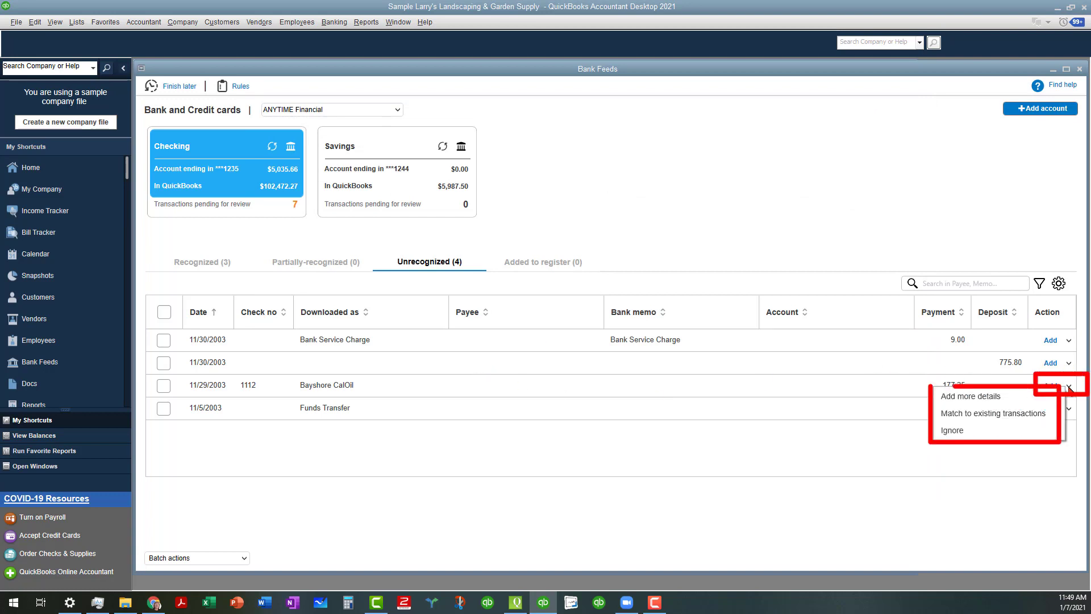
click(973, 398)
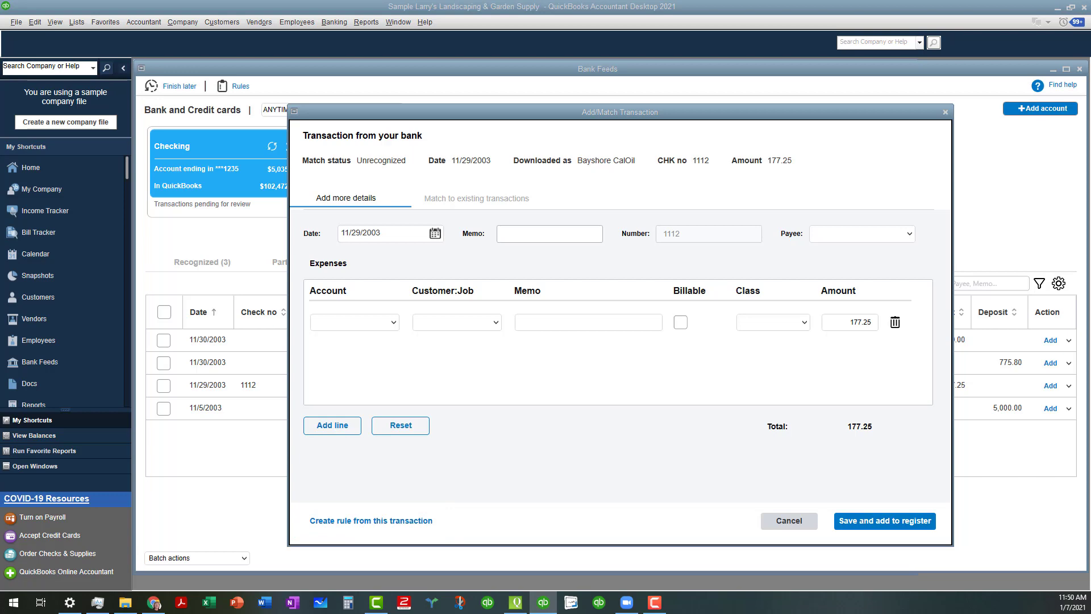
Step: Create a rule from the transaction matching Any condition where Description contains Bayshore CalOil
click(371, 521)
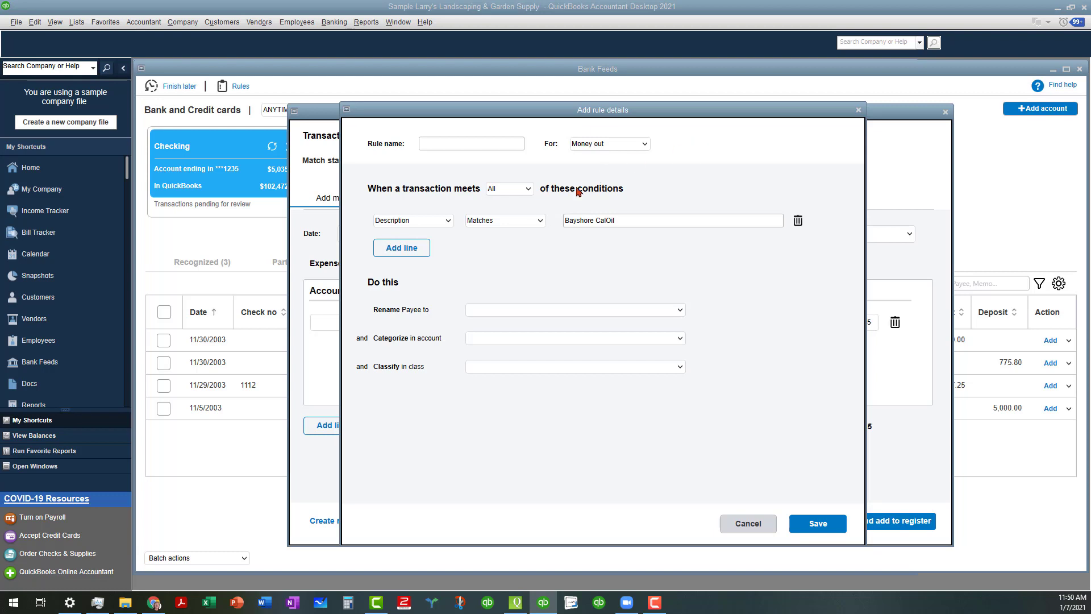
click(529, 192)
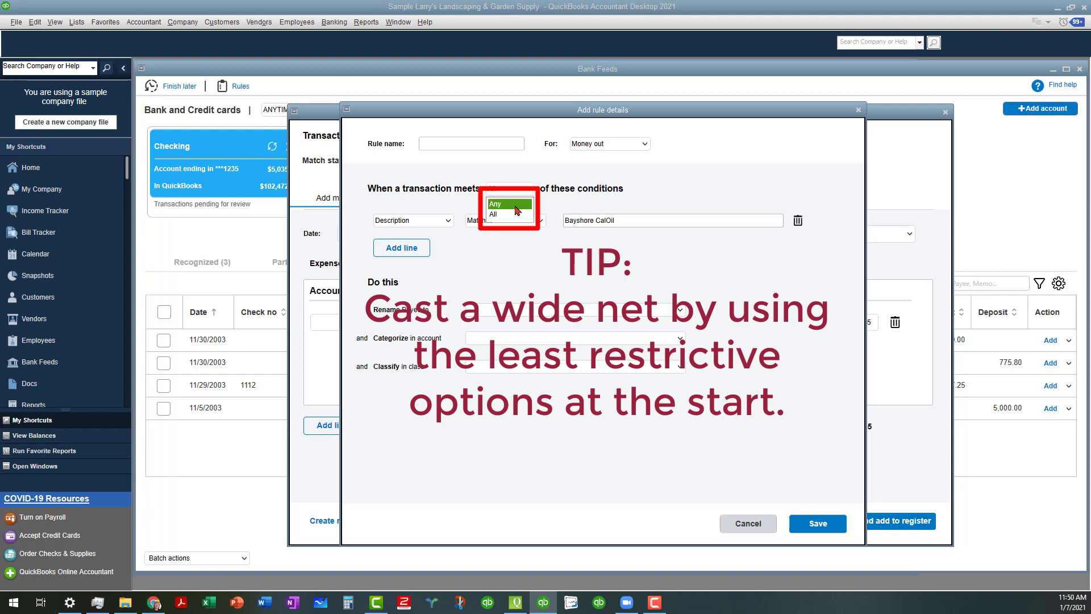
click(515, 205)
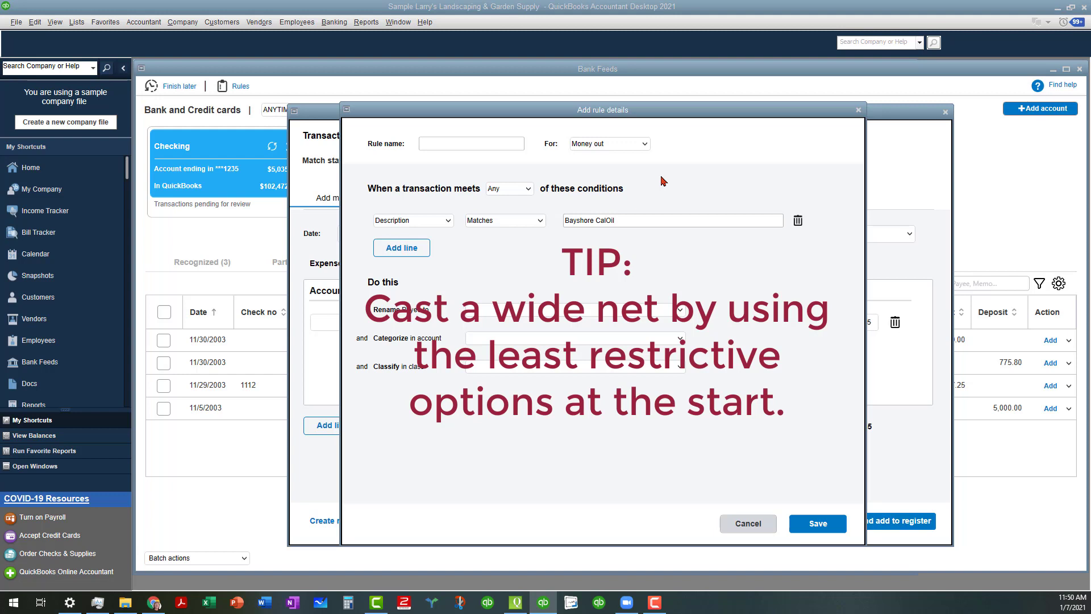
click(540, 220)
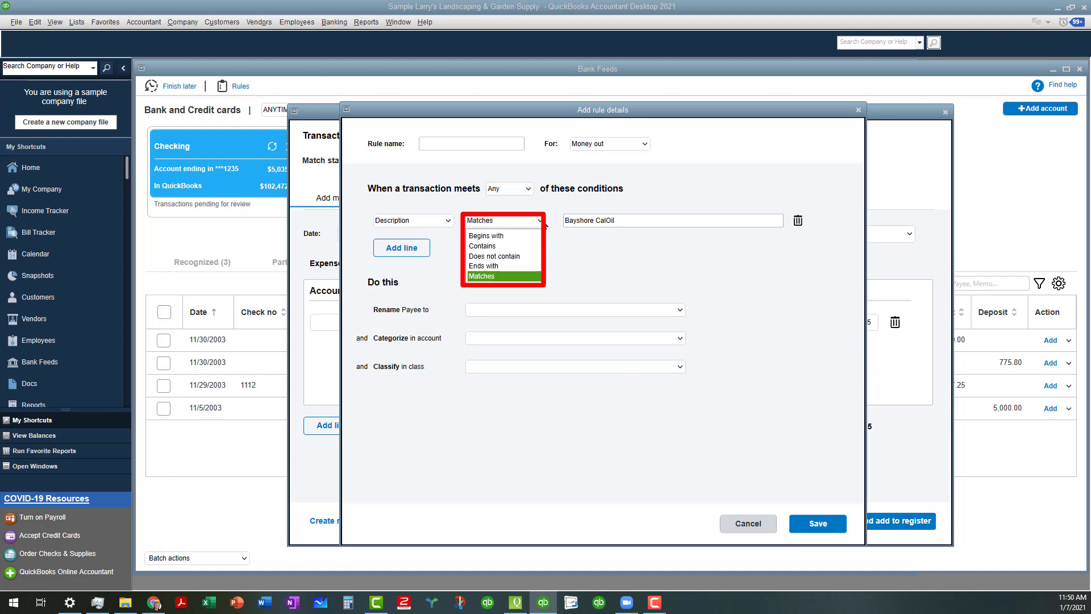
click(526, 246)
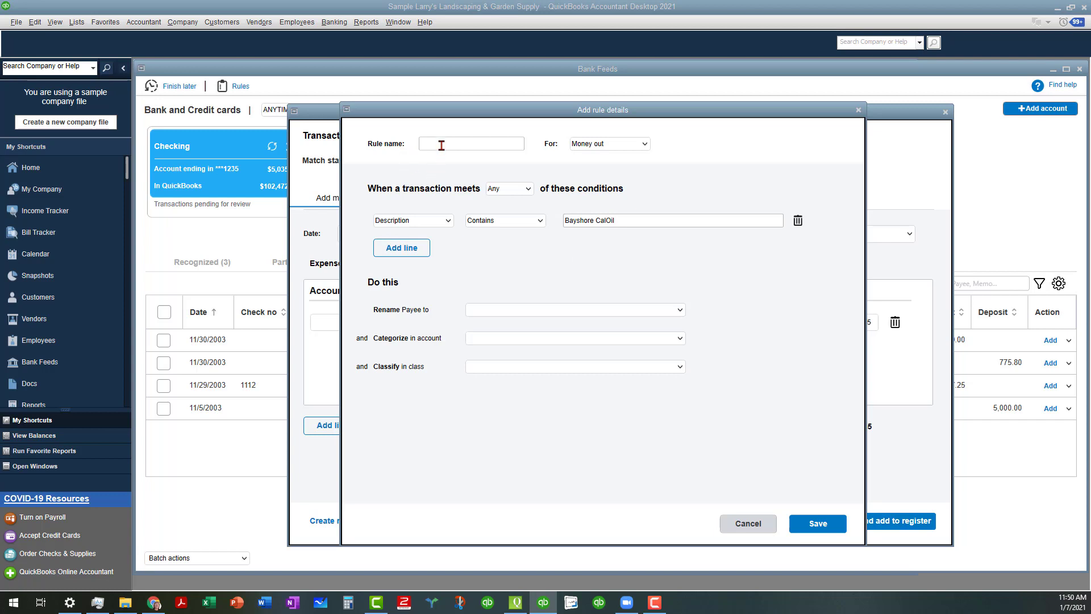
Step: Name the rule 'Bayshore CalOil Payment' and rename the payee to Bayshore CalOil Service
text(Bayshore CalOil Payment)
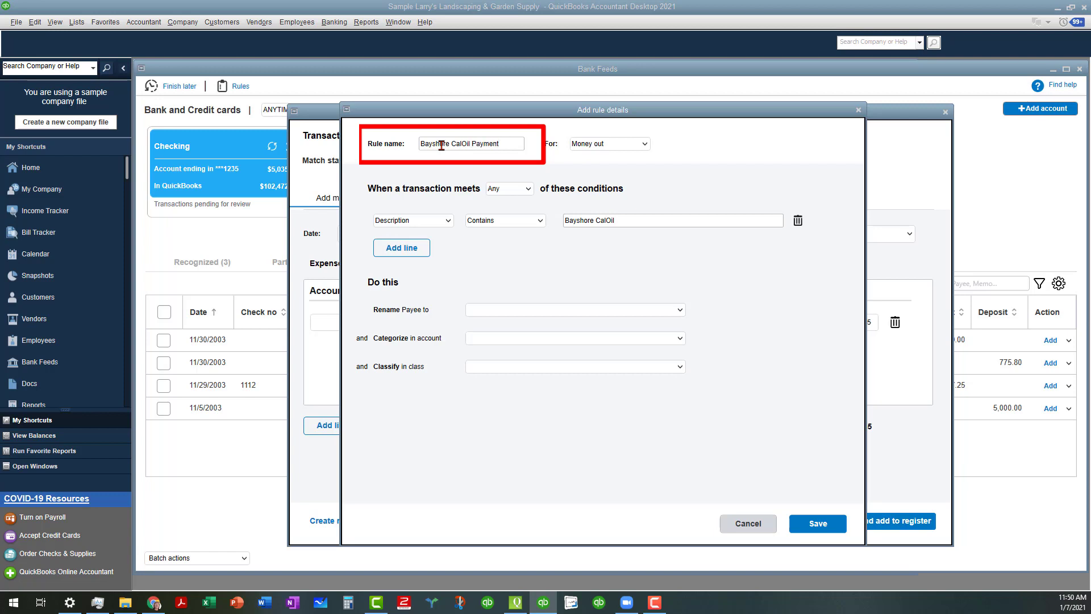
click(681, 311)
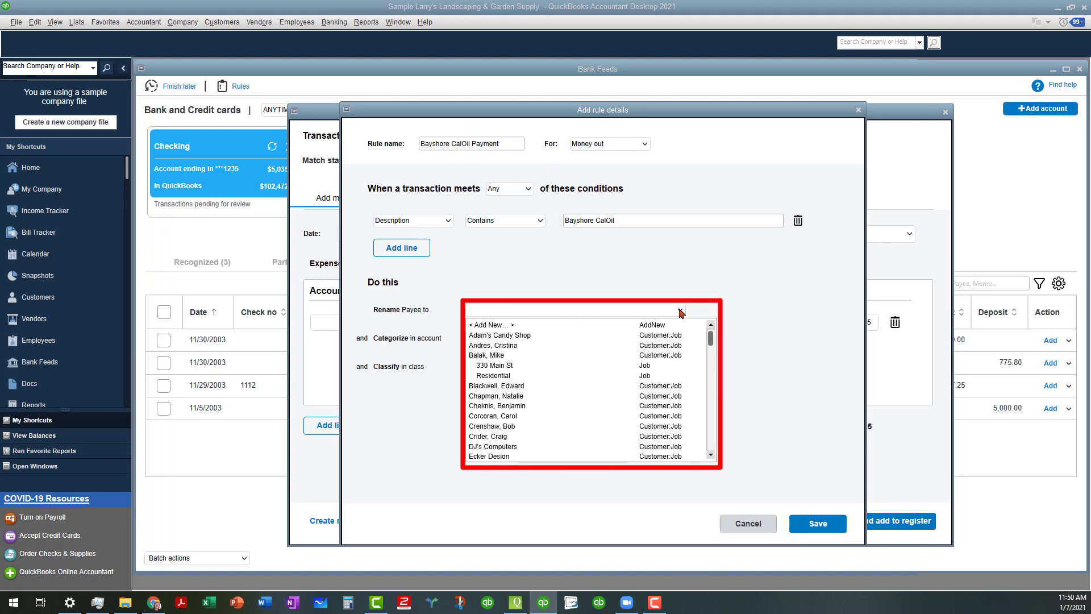
text(Bayshore CalOil Service)
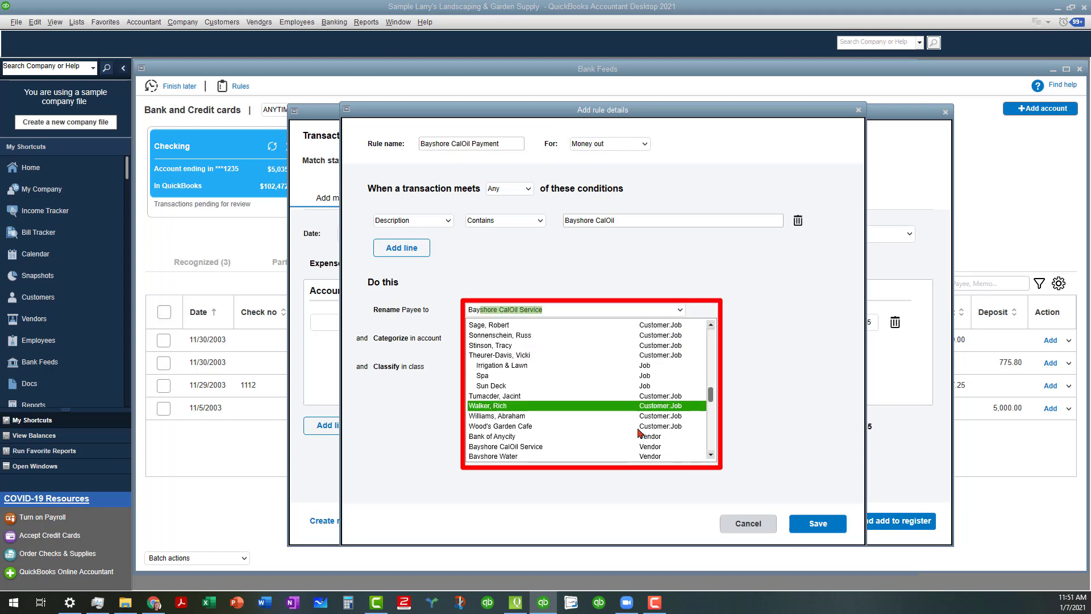
click(615, 447)
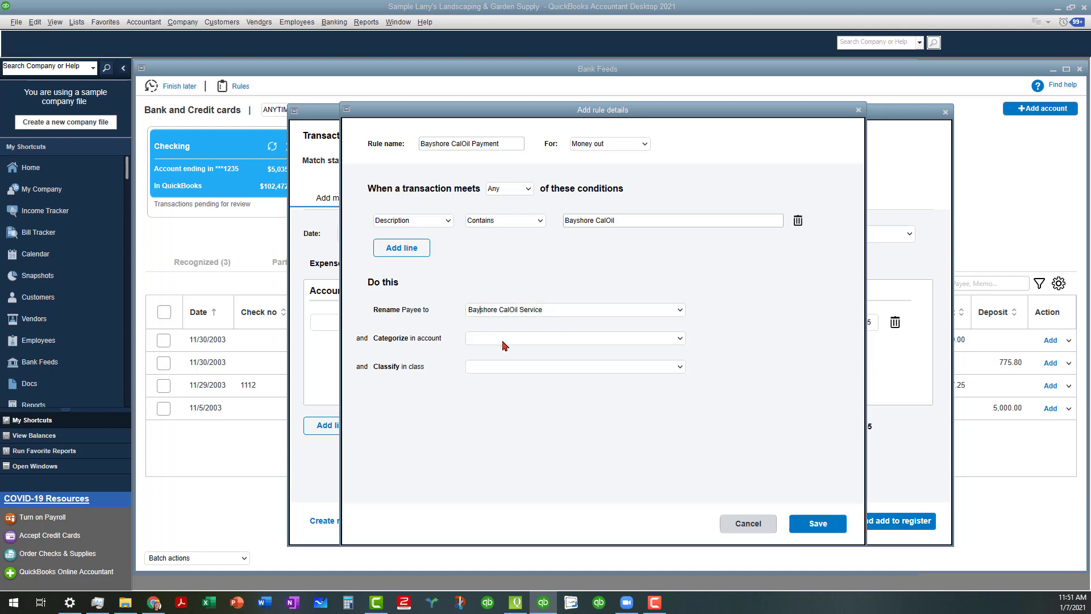
Step: Categorize matches to Utilities:Gas and Electric and classify them as Overhead
click(680, 340)
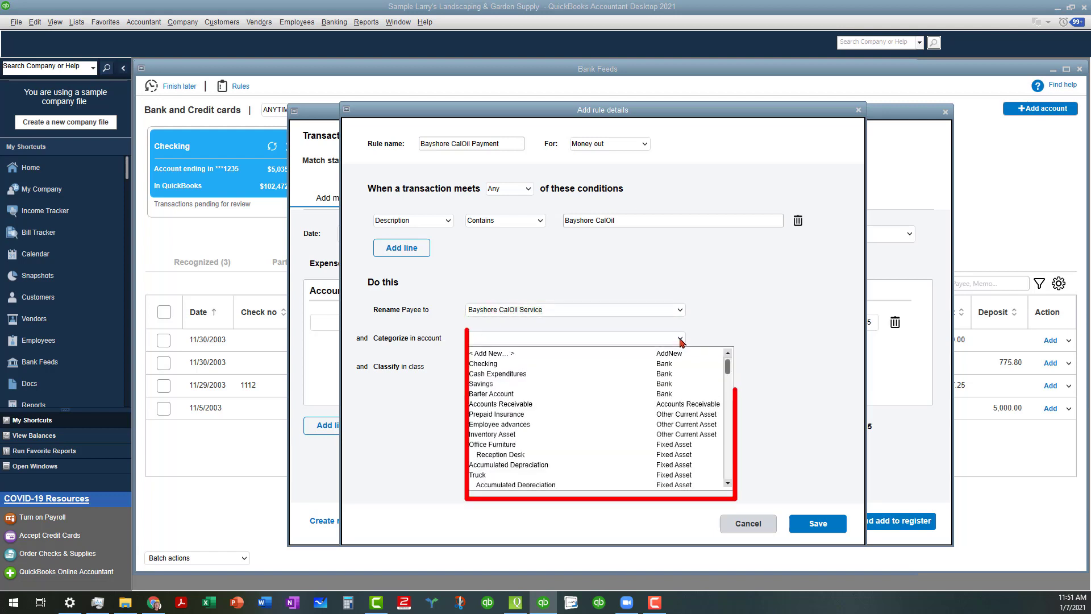
text(Utilities)
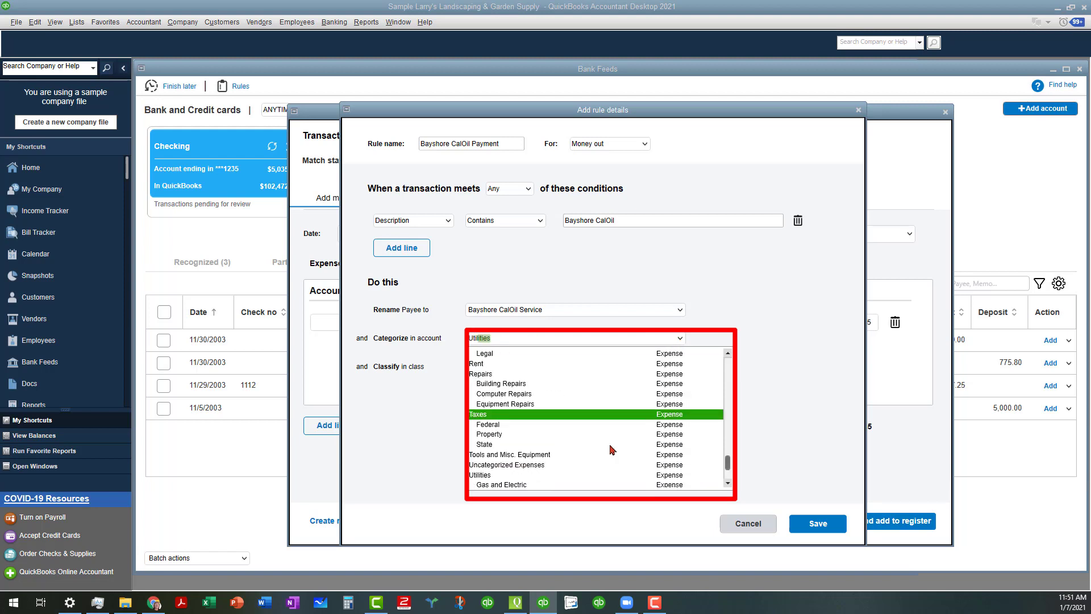
click(562, 485)
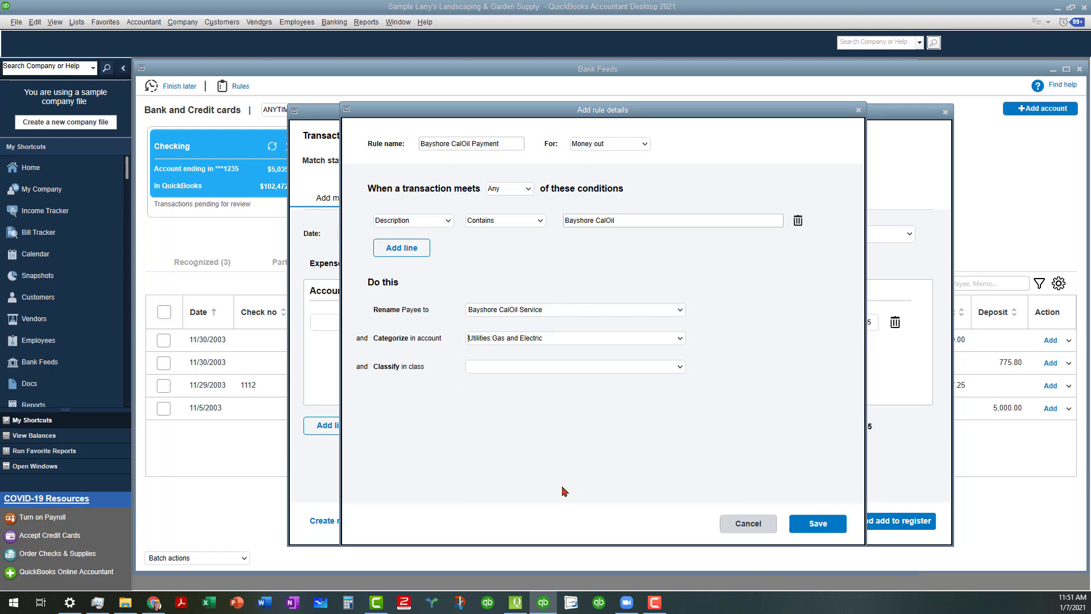
click(681, 369)
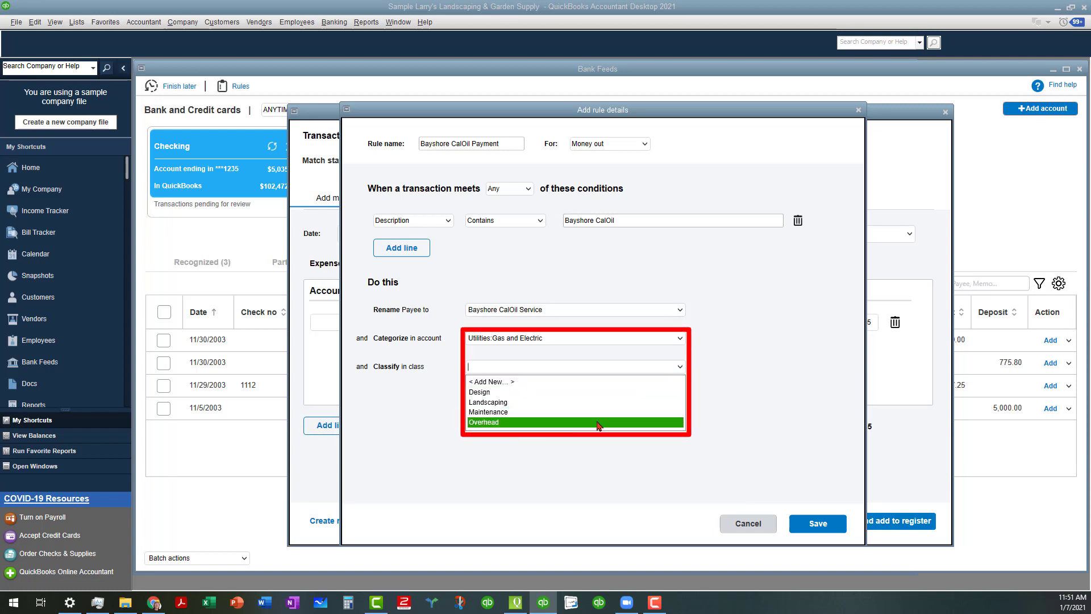
click(598, 423)
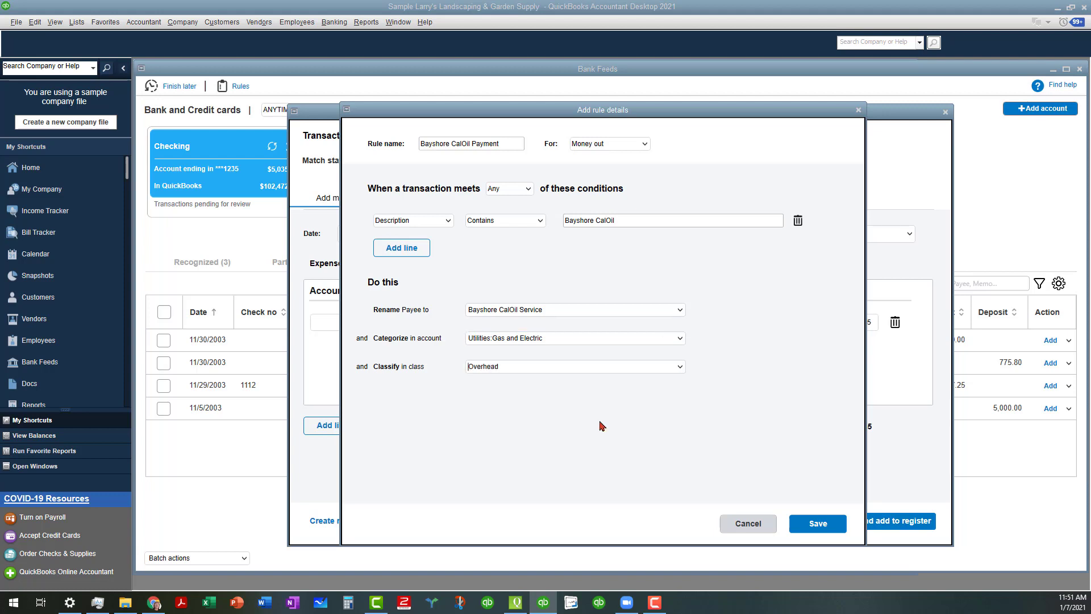
Step: Save the rule, cancel Add/Match, and view check 1112 as Rule Applied under Recognized (4)
click(816, 525)
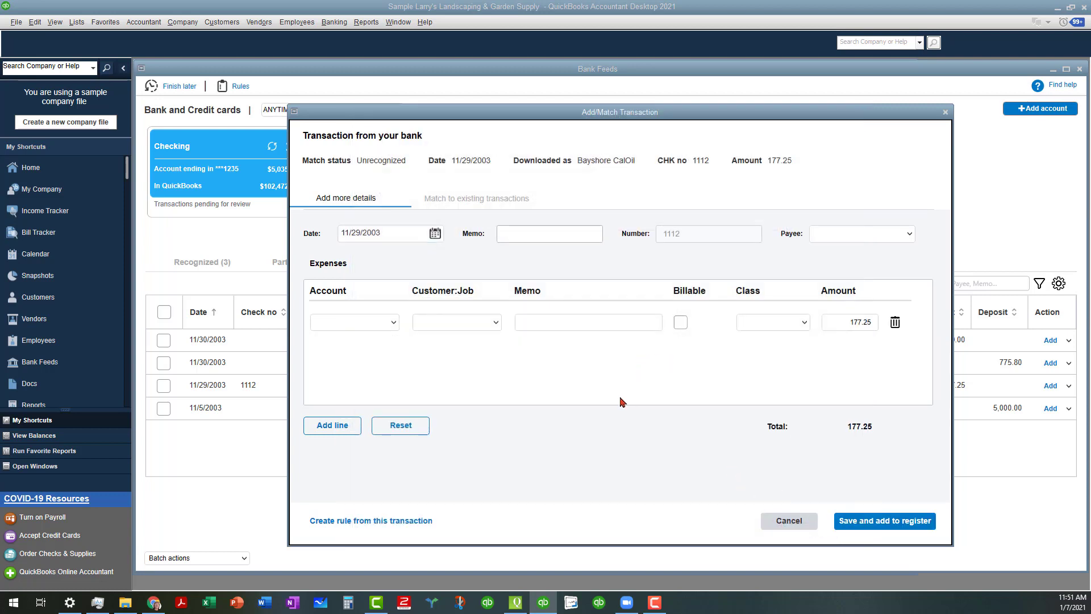
click(785, 521)
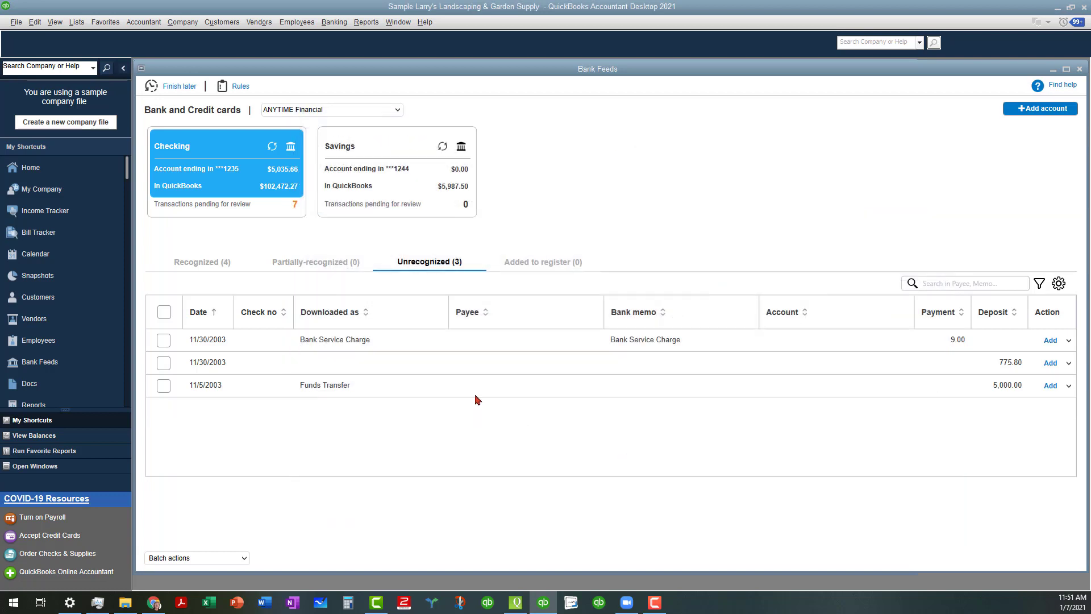
click(205, 264)
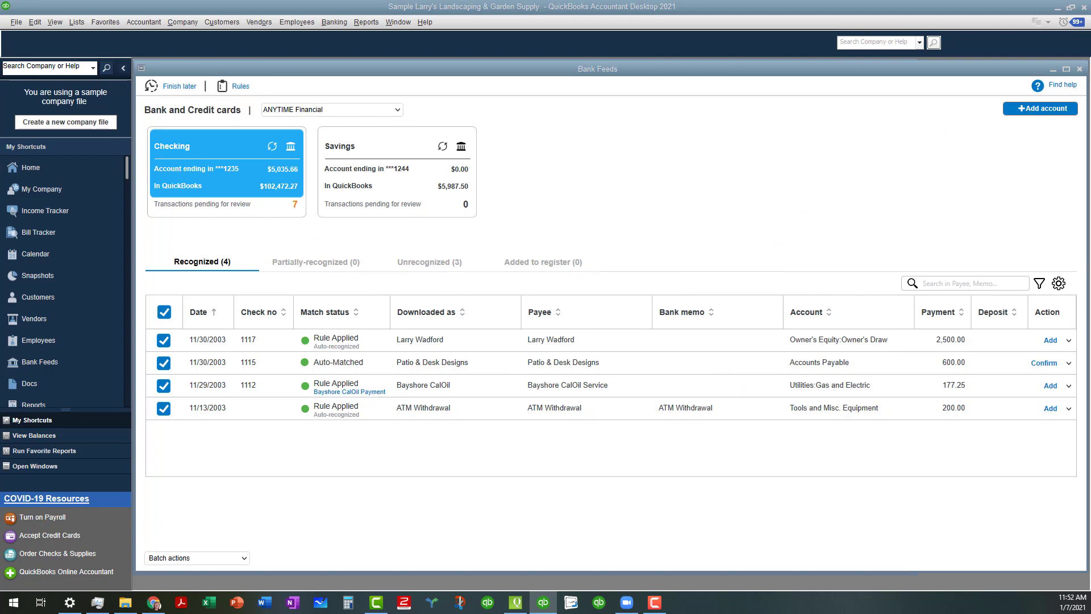
Step: Inspect the Bayshore CalOil Payment rule's Clone/Delete actions and edit it, keeping Money out
drag(597, 188, 654, 105)
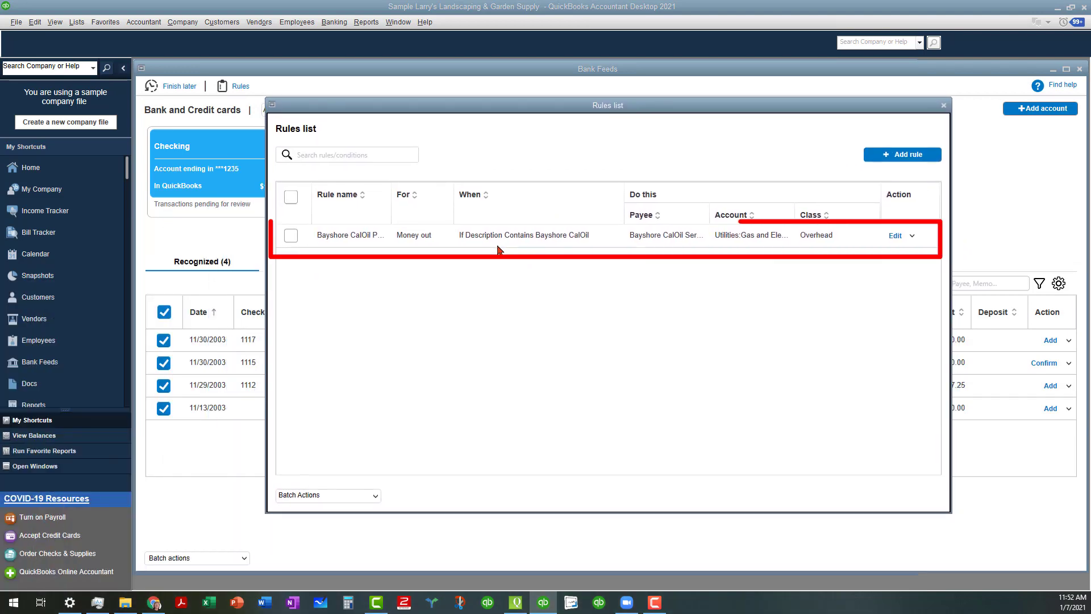
click(911, 239)
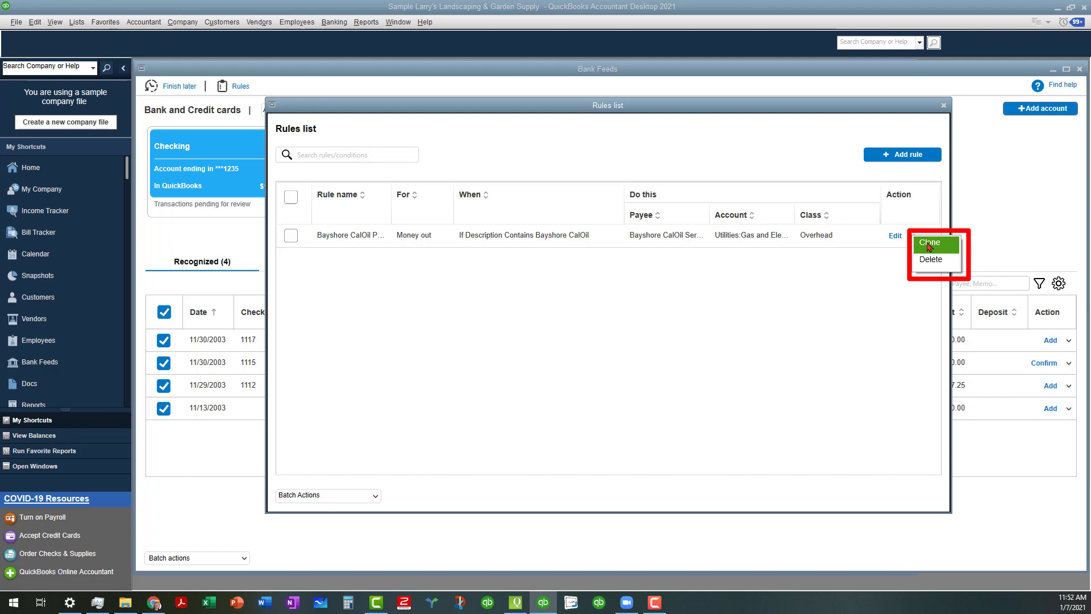
click(802, 263)
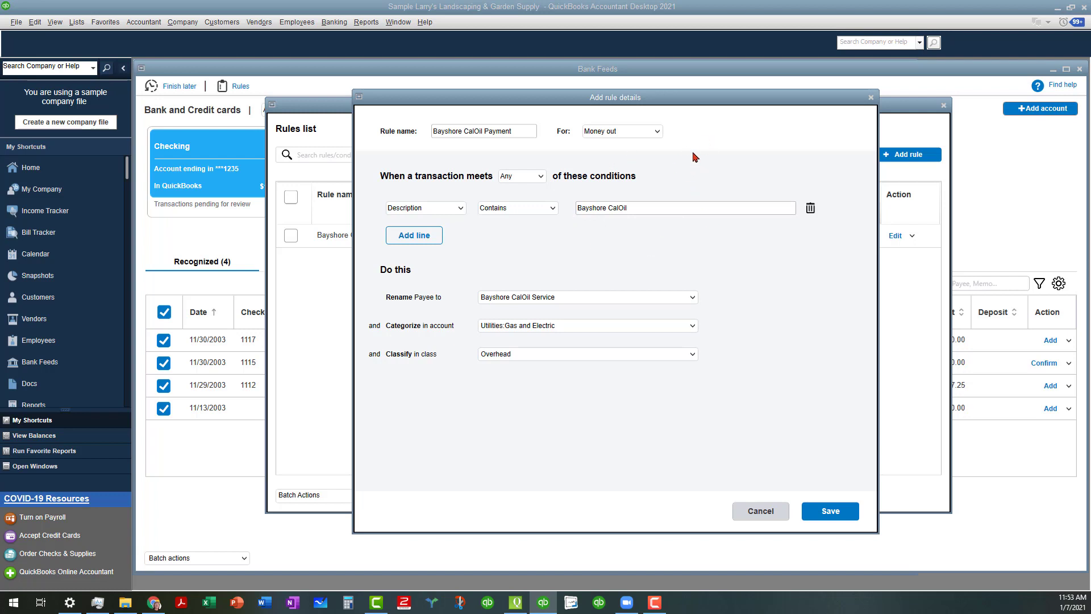
click(658, 132)
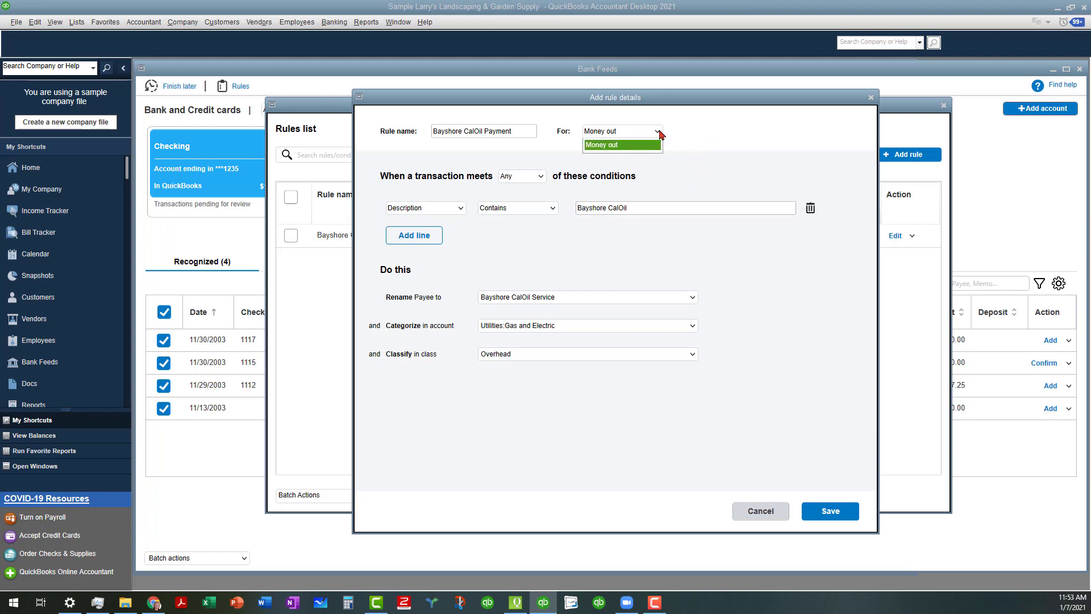
click(726, 136)
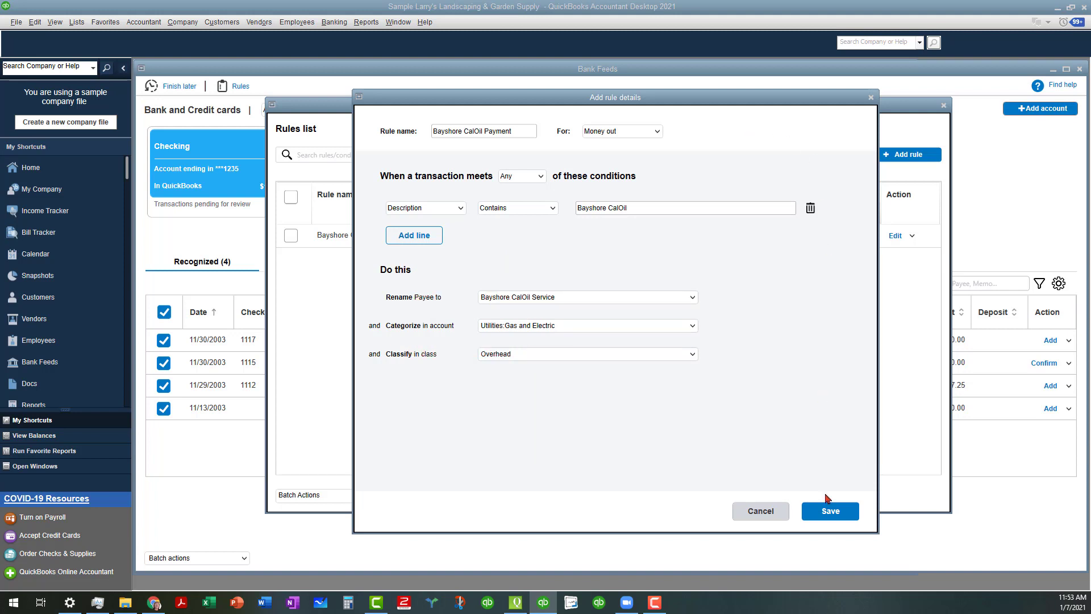
Step: Save the rule details and close the Rules list to return to recognized transactions
click(762, 512)
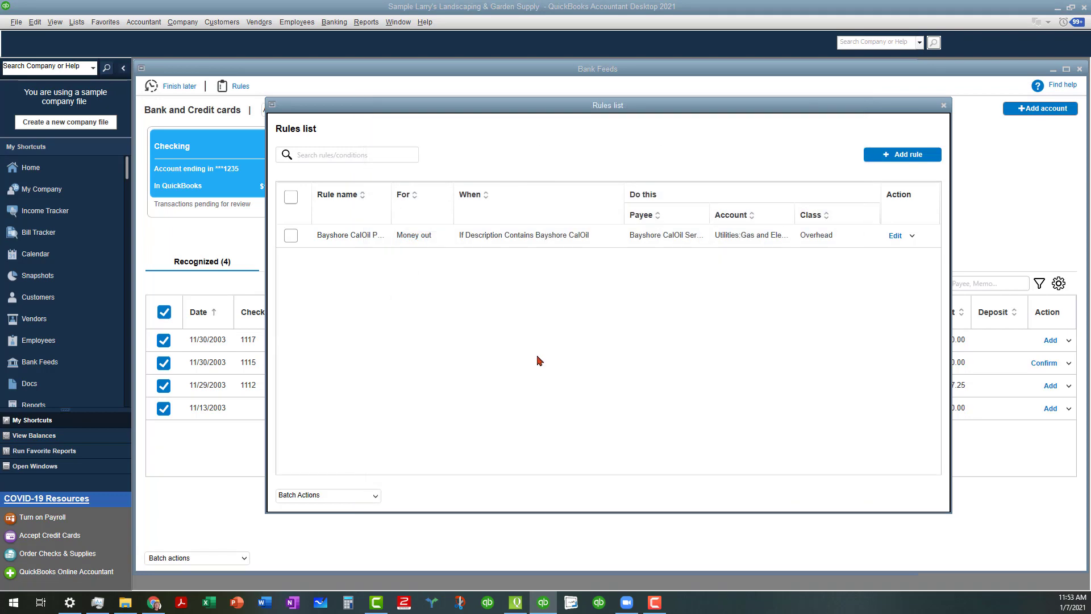
click(943, 106)
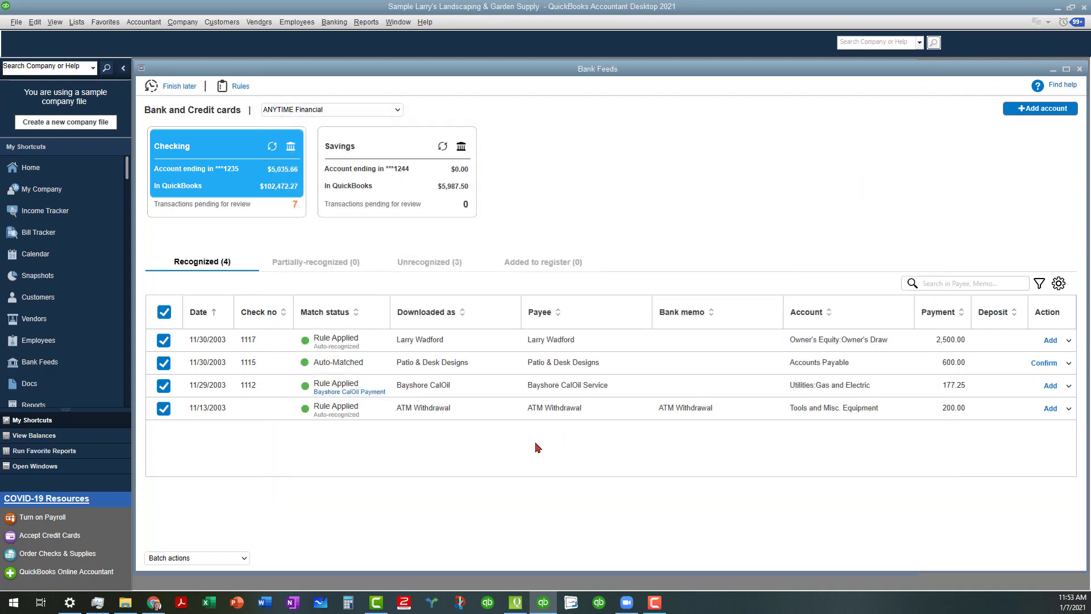